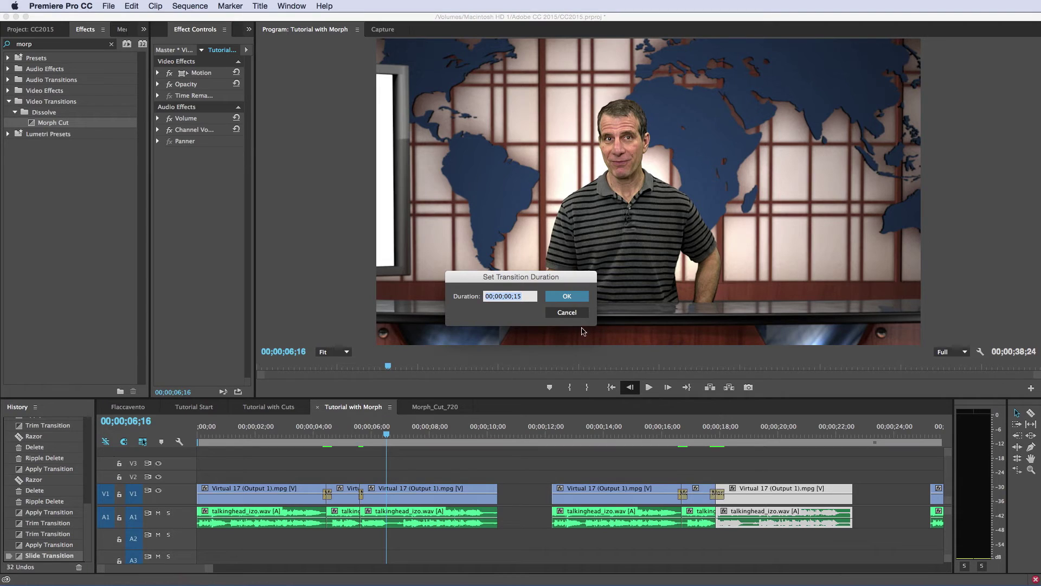
- Dismiss the transition duration setting and play the Morph Cut transitions in the second clip group, up to about 00;00;18;22
click(569, 313)
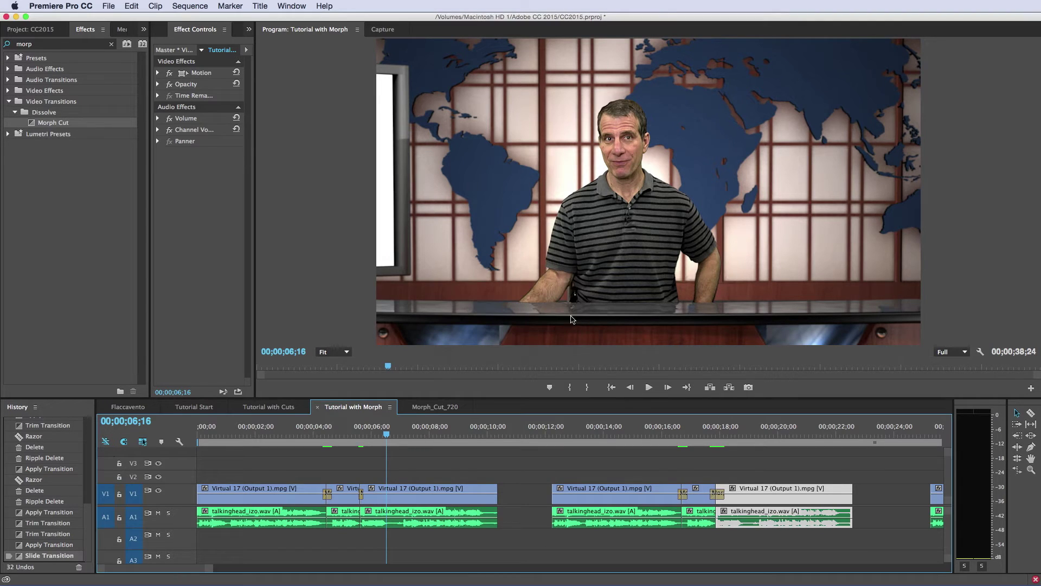
click(649, 429)
key(space)
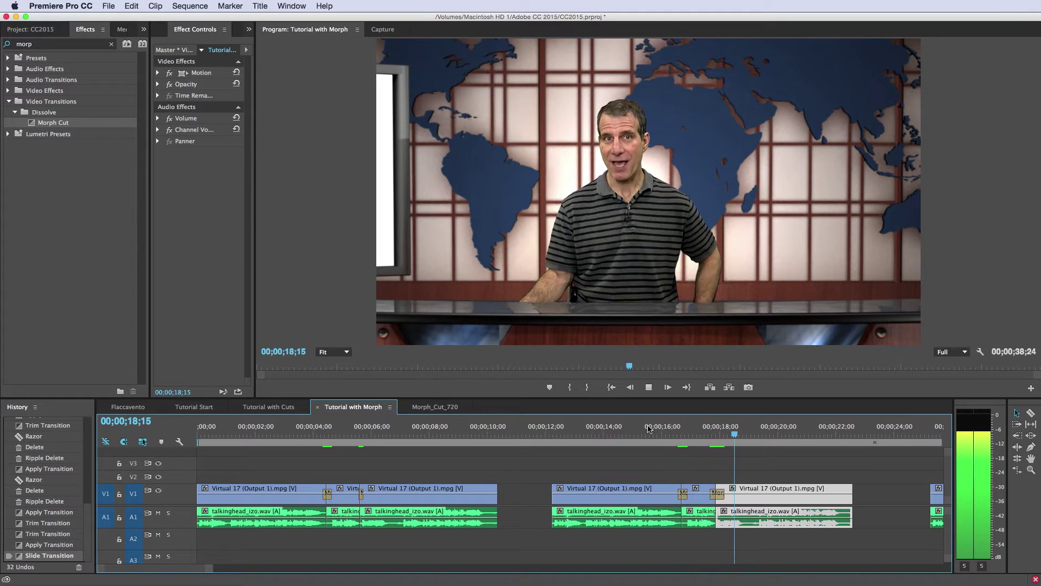
key(space)
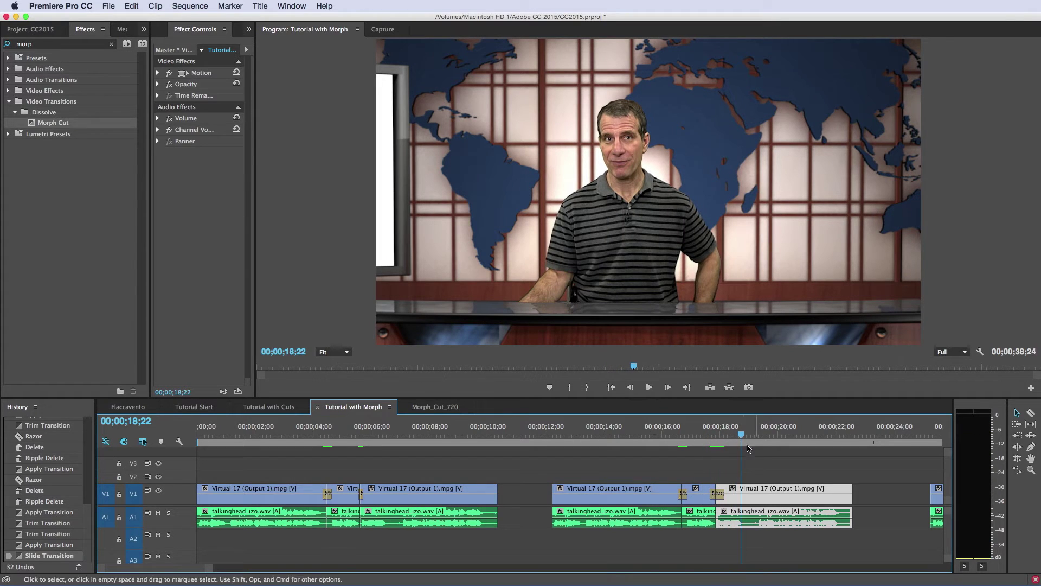
click(707, 434)
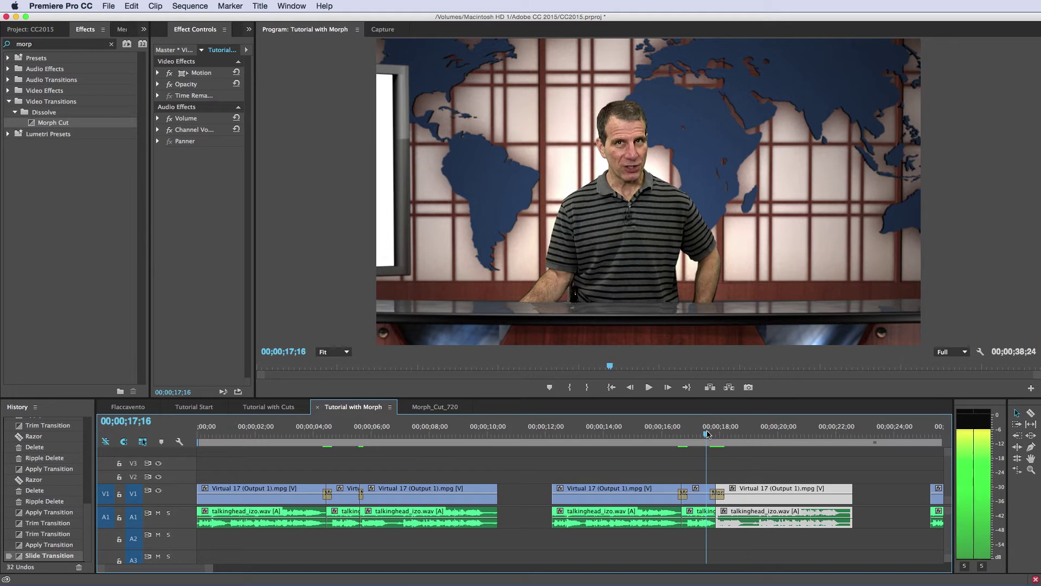
key(space)
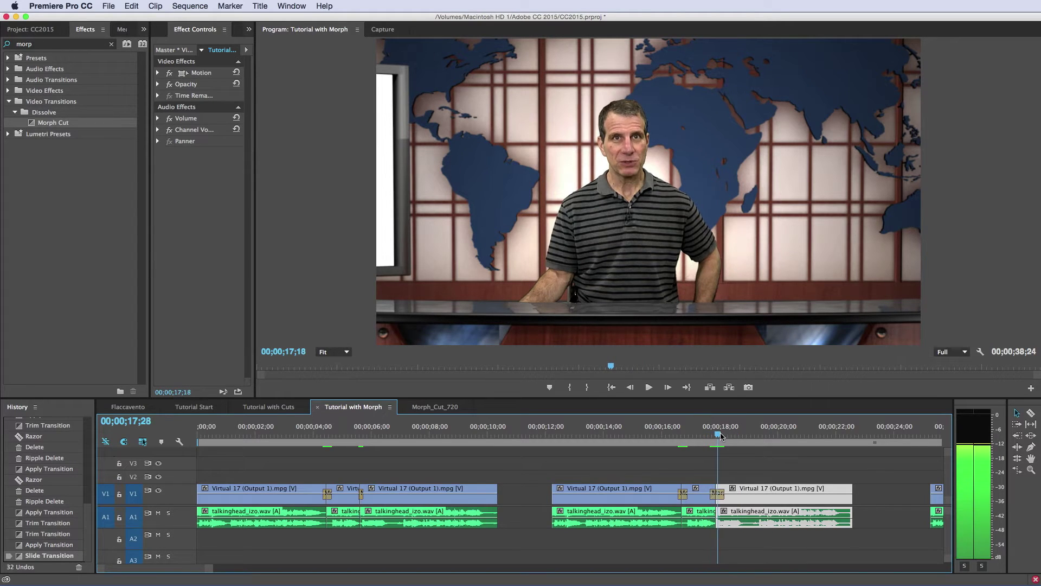
drag(728, 433, 699, 433)
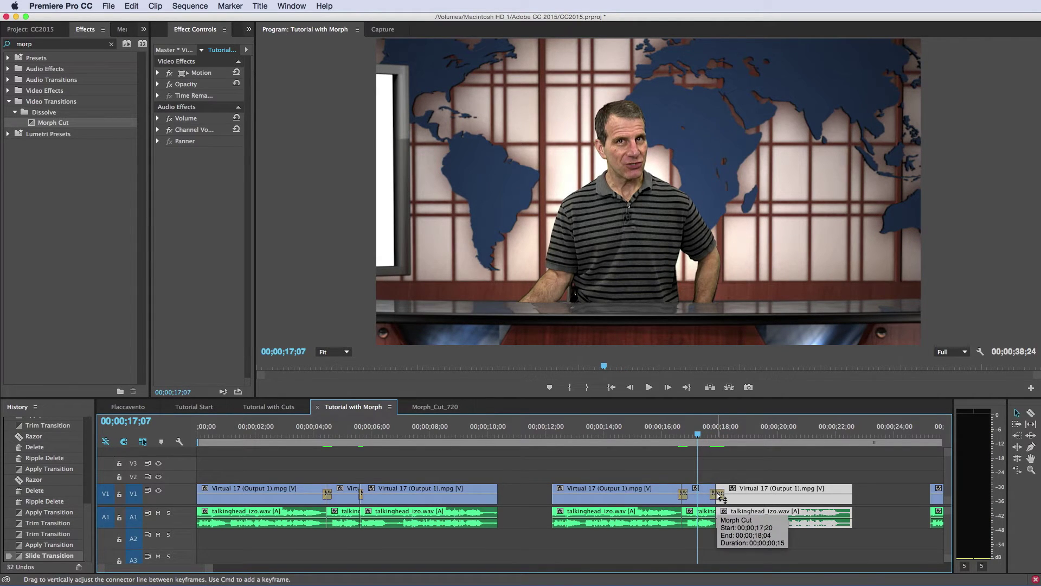
- Play the Morph Cut just before 00;00;18;00 twice in the maximized program monitor, and restore the layout
click(387, 392)
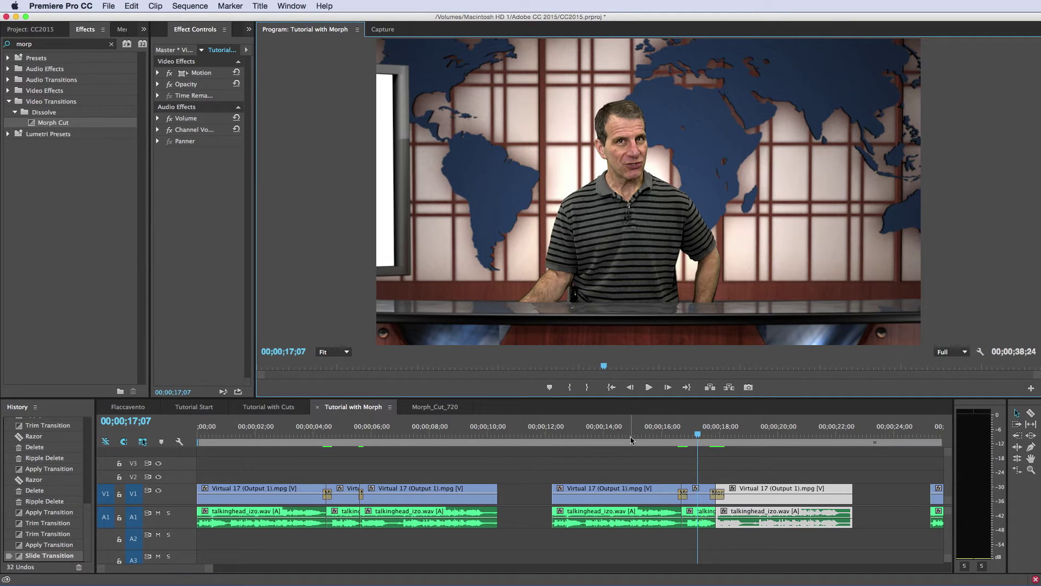
key(grave)
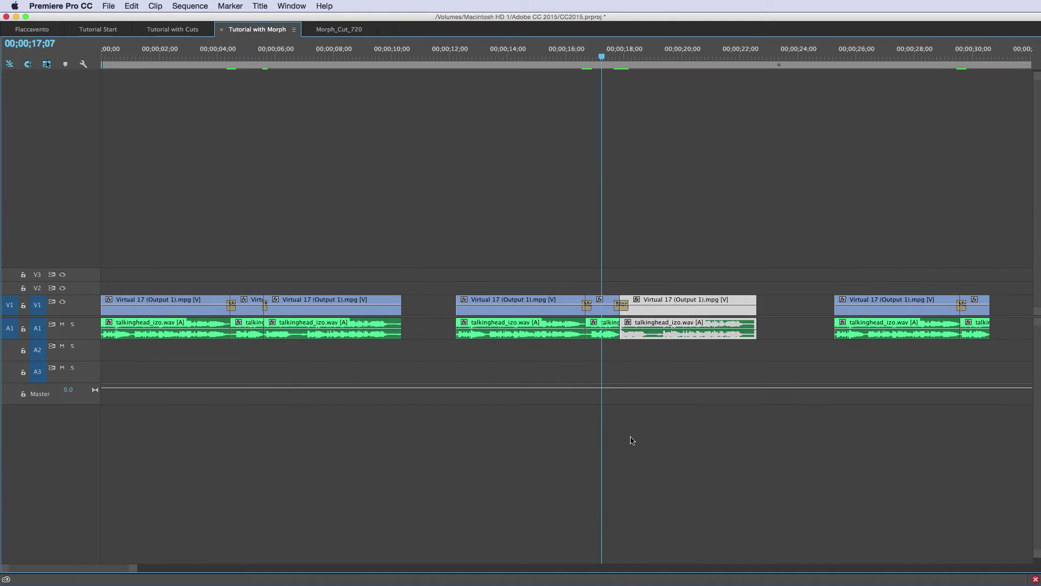
key(grave)
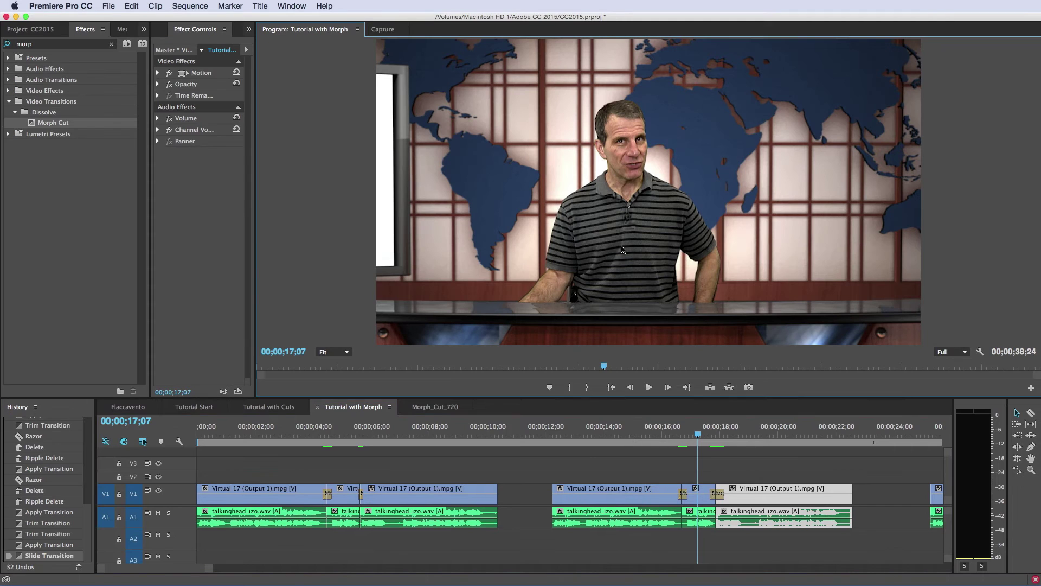
key(grave)
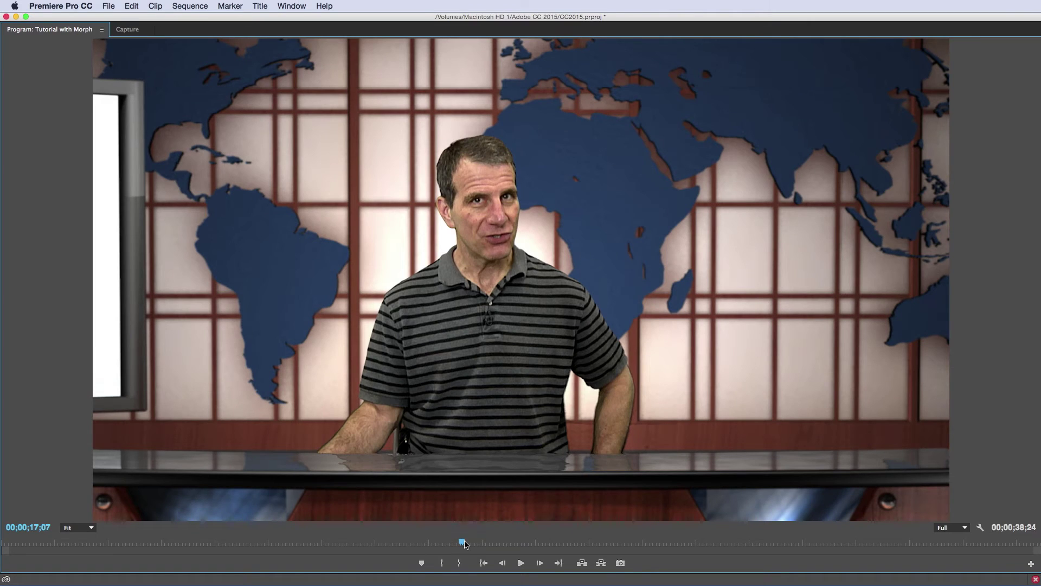
drag(464, 543, 460, 544)
click(521, 565)
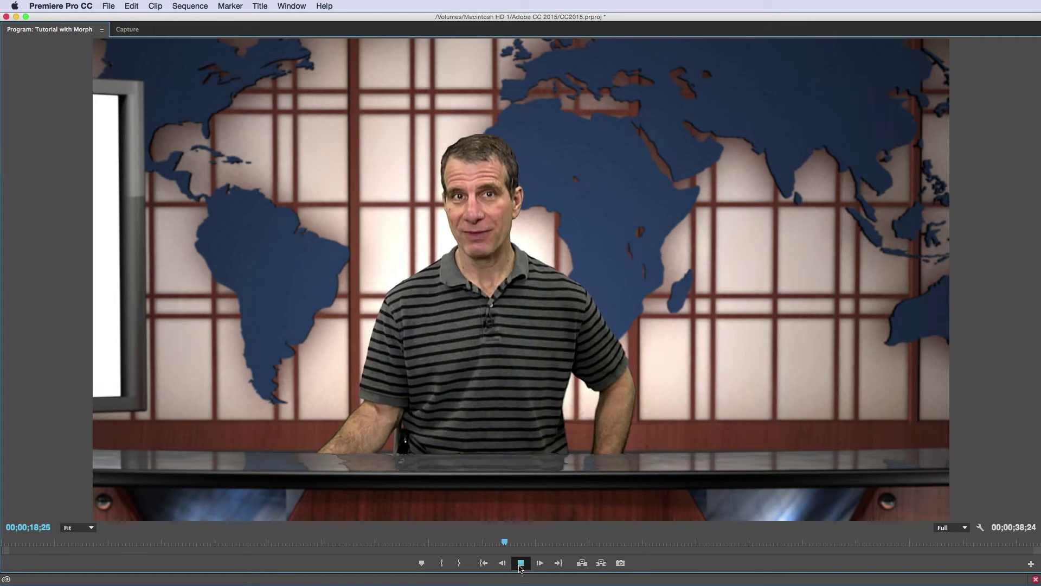
click(520, 564)
drag(508, 544, 448, 544)
click(521, 564)
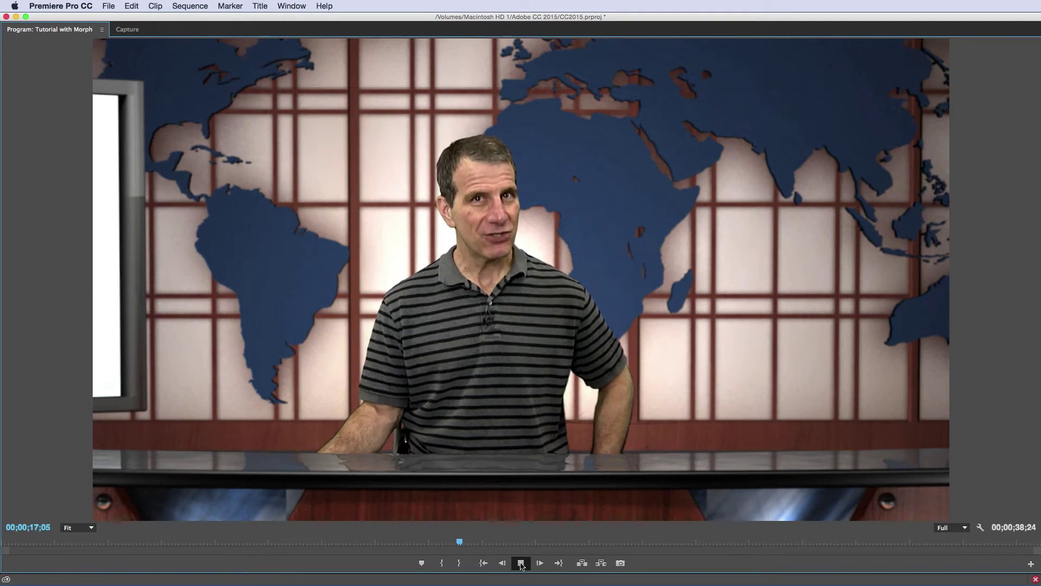
click(520, 564)
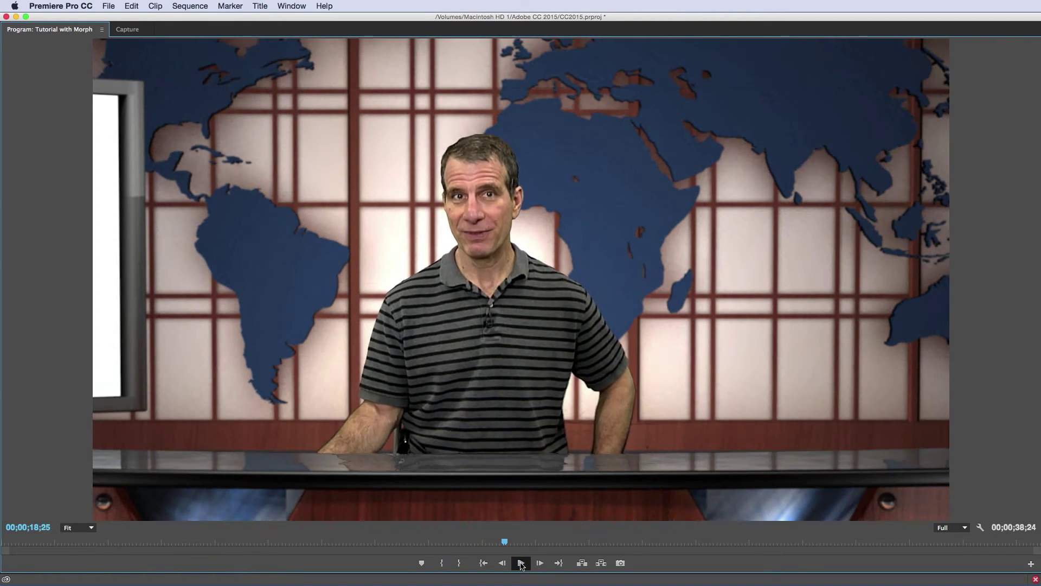
key(grave)
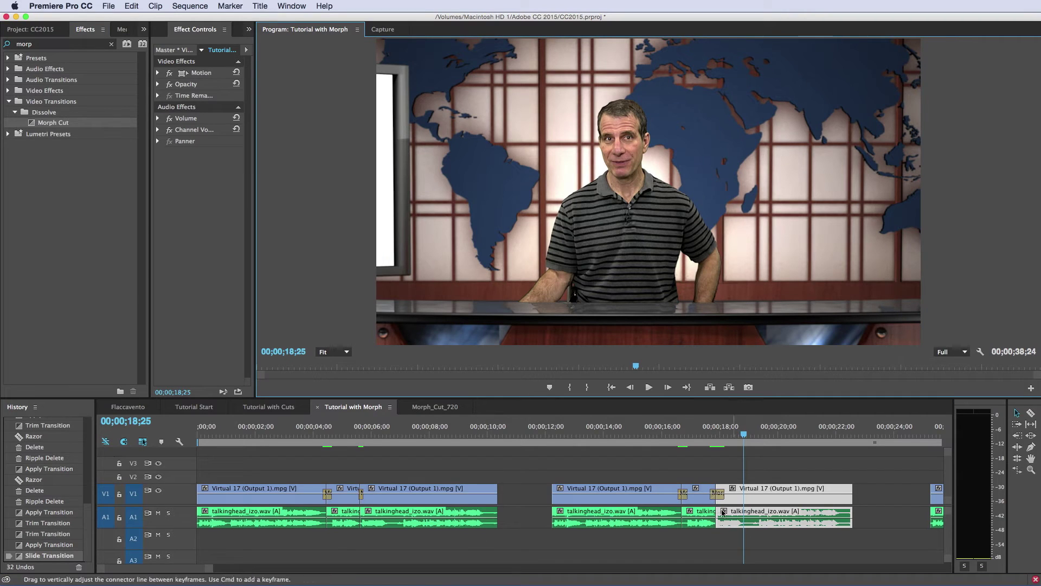
- Play the first clip group's second Morph Cut from 00;00;05;02 in the maximized program monitor, and restore the layout
click(344, 434)
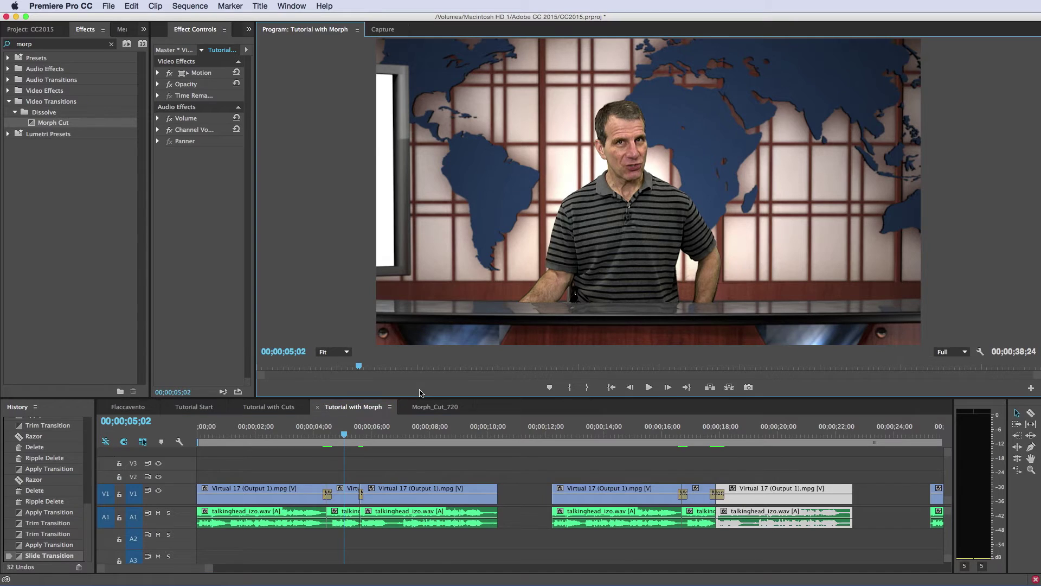
key(grave)
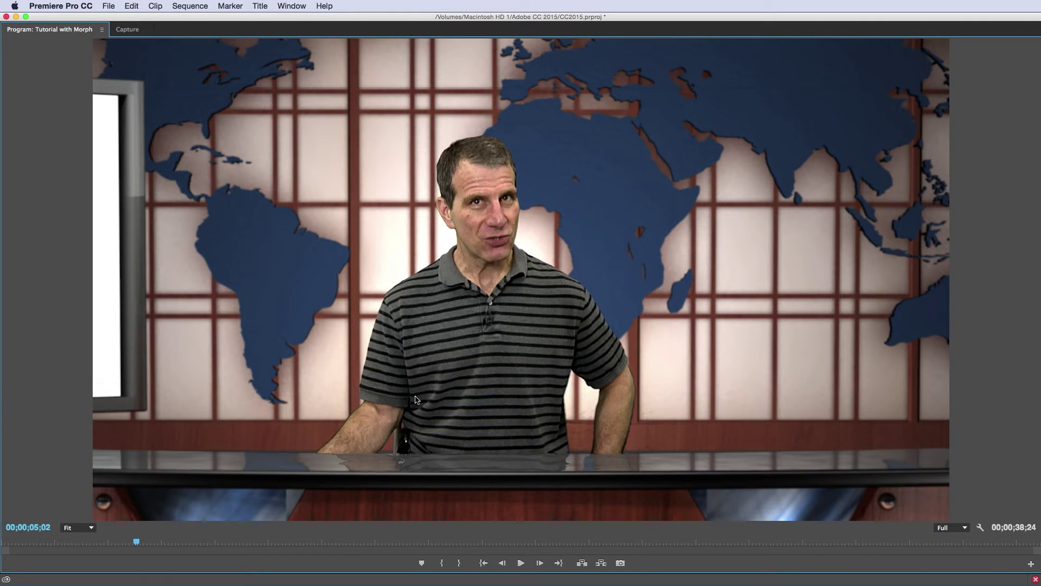
click(522, 565)
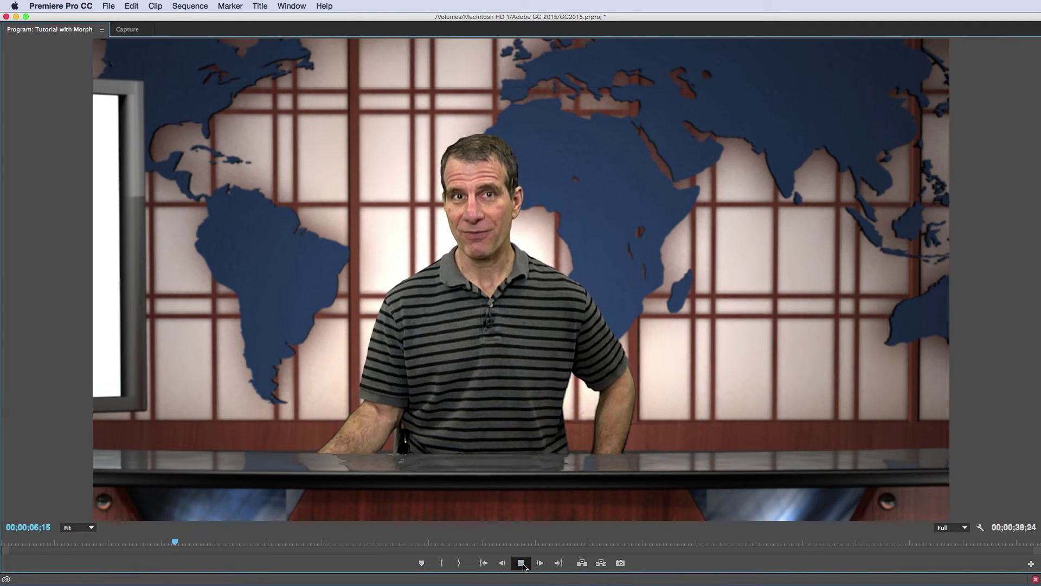
key(grave)
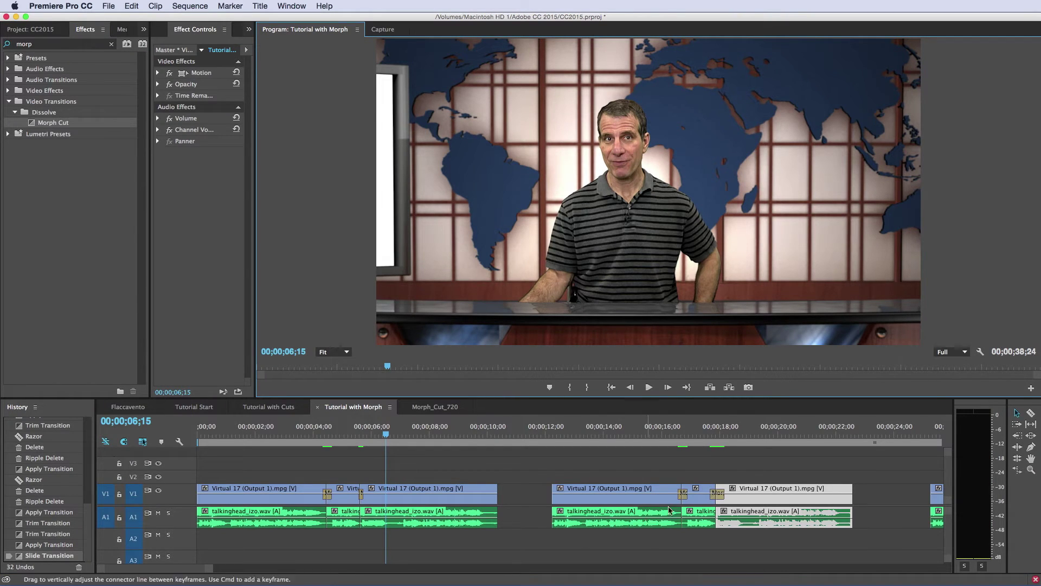
- Review the third clip group's Morph Cut before 00;00;30;00, first in the maximized program monitor and again in the normal layout
click(189, 571)
scroll(189, 571, right, 3)
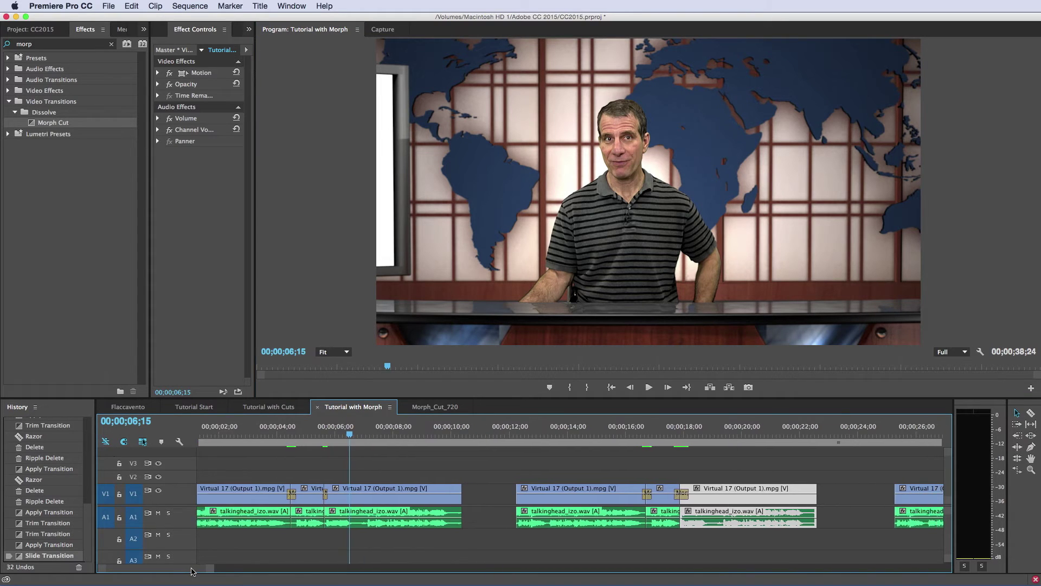
scroll(188, 572, left, 3)
scroll(186, 573, right, 8)
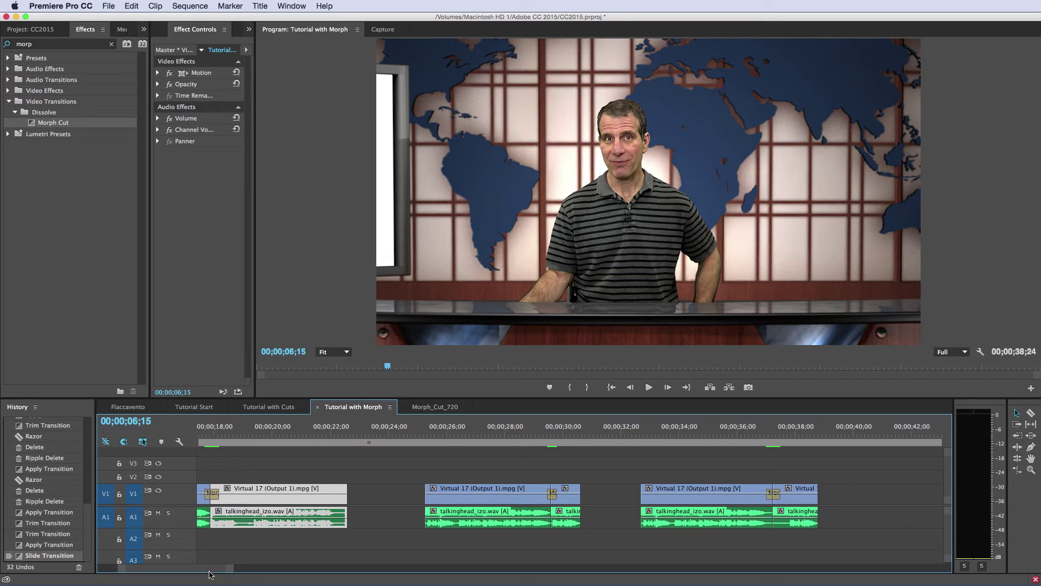
click(543, 435)
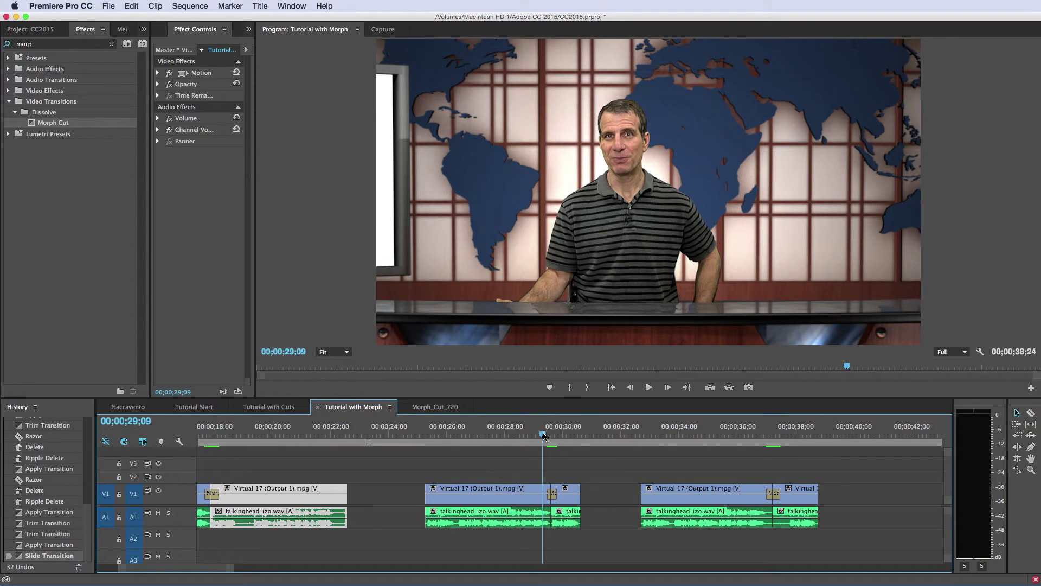
click(337, 160)
key(grave)
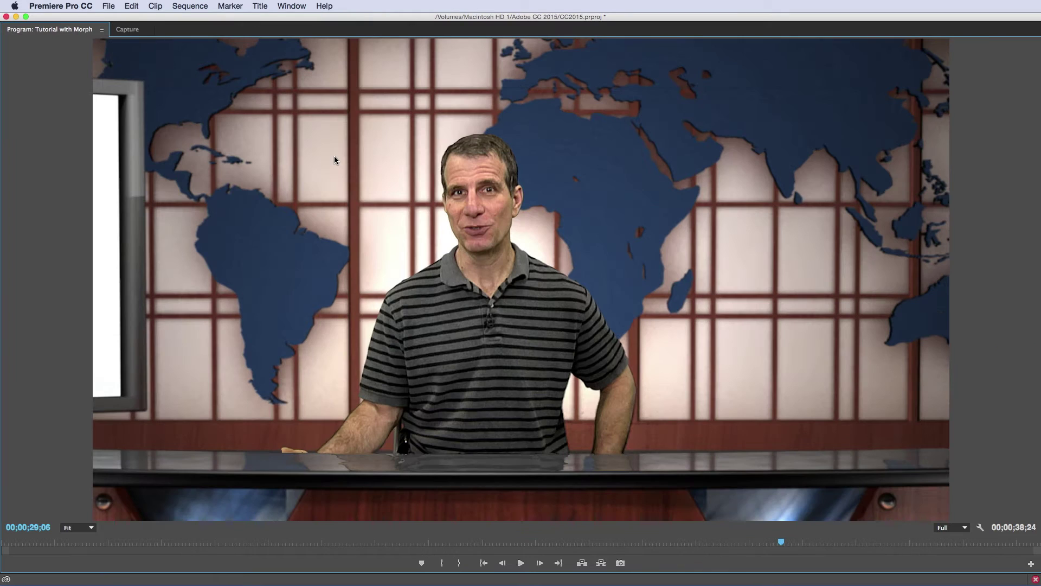
click(522, 563)
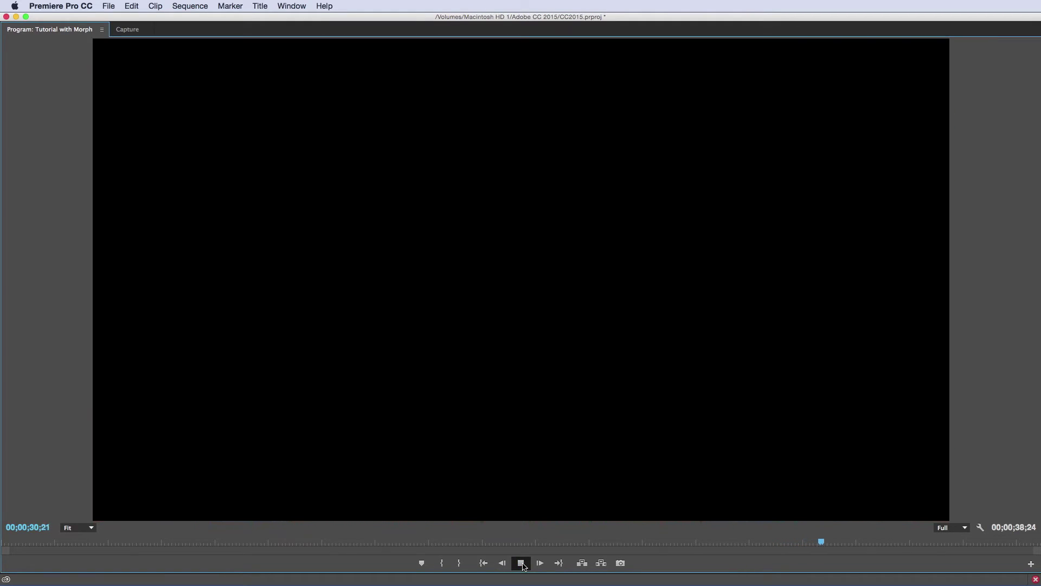
key(grave)
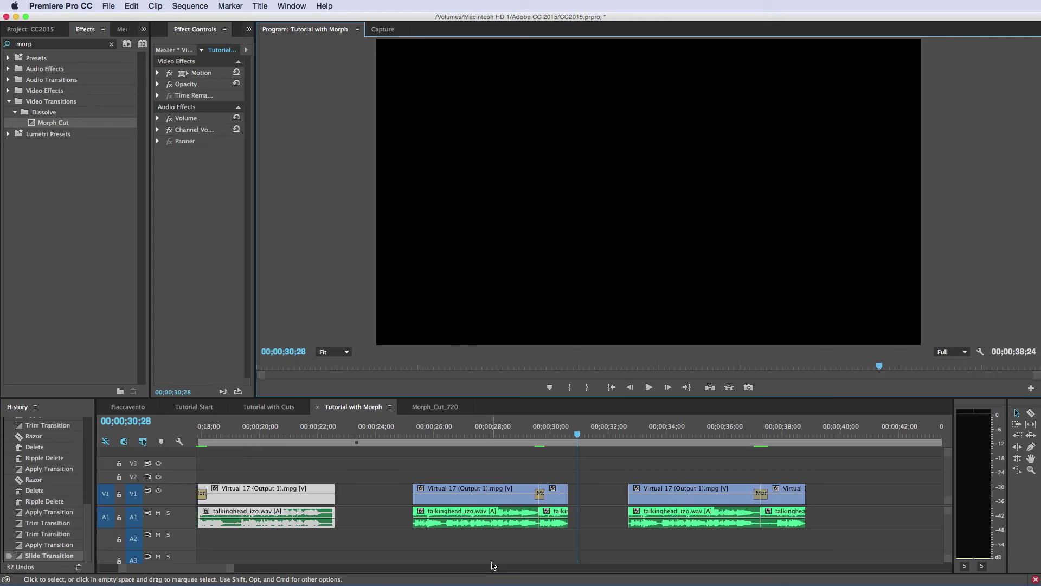
click(521, 434)
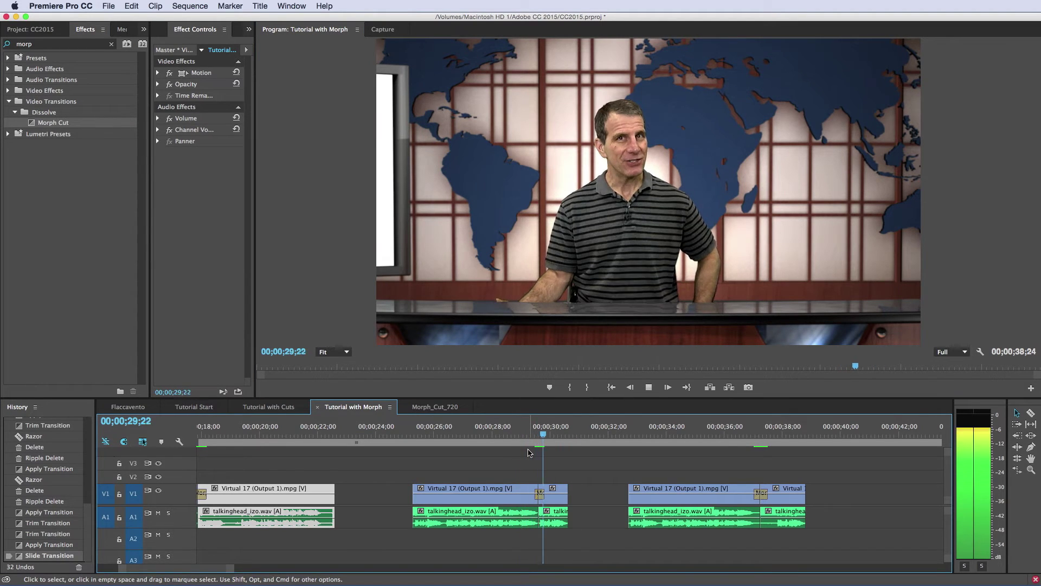
key(space)
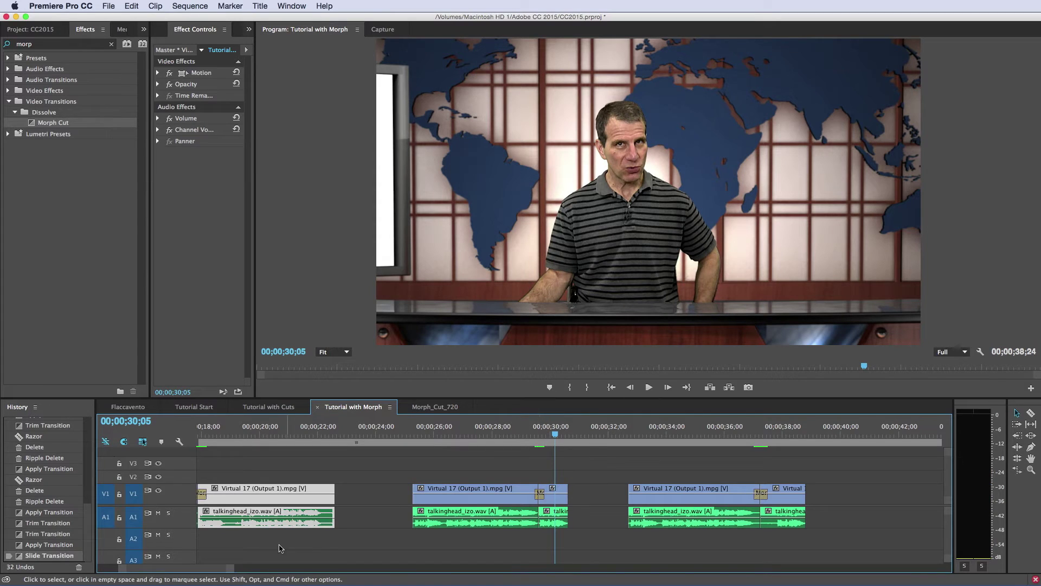
- Replay the first clip group's opening Morph Cut from about 00;00;04;00 for comparison
drag(213, 570, 175, 573)
click(316, 434)
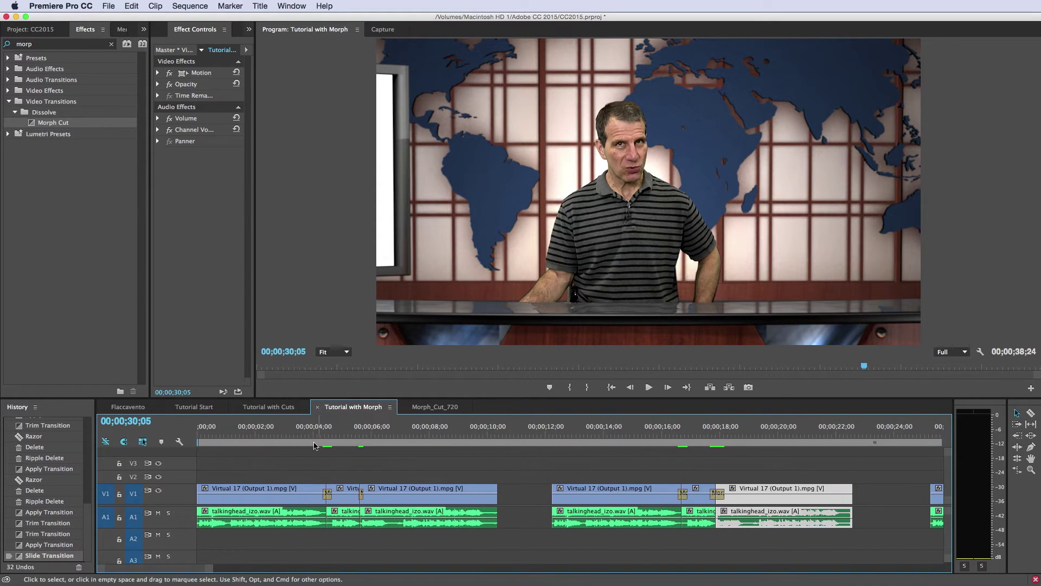
key(space)
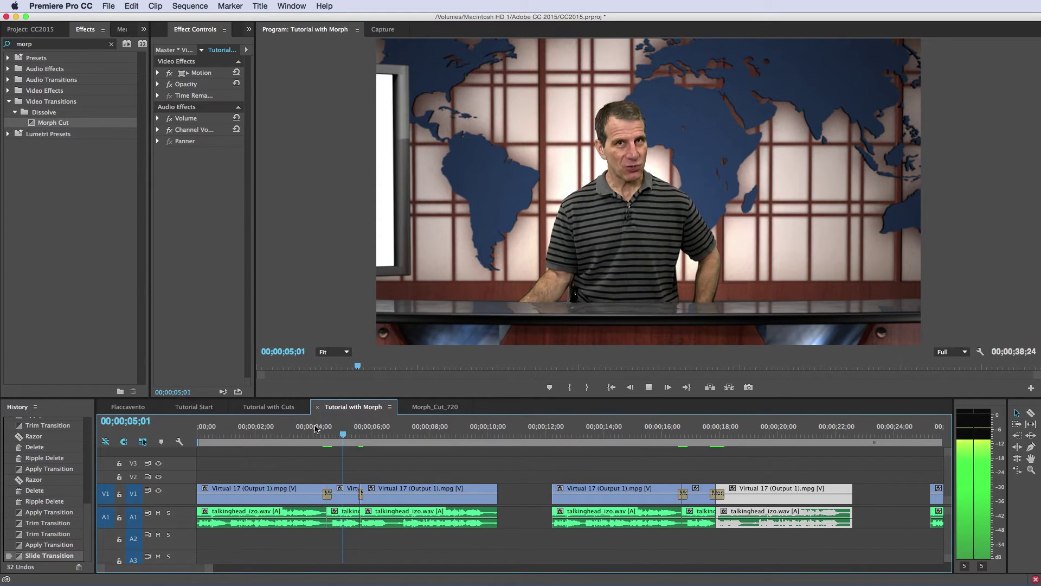
key(space)
- Play the last clip group's Morph Cut from 00;00;36;15 in the maximized program monitor, and check its transition duration
drag(195, 571, 221, 573)
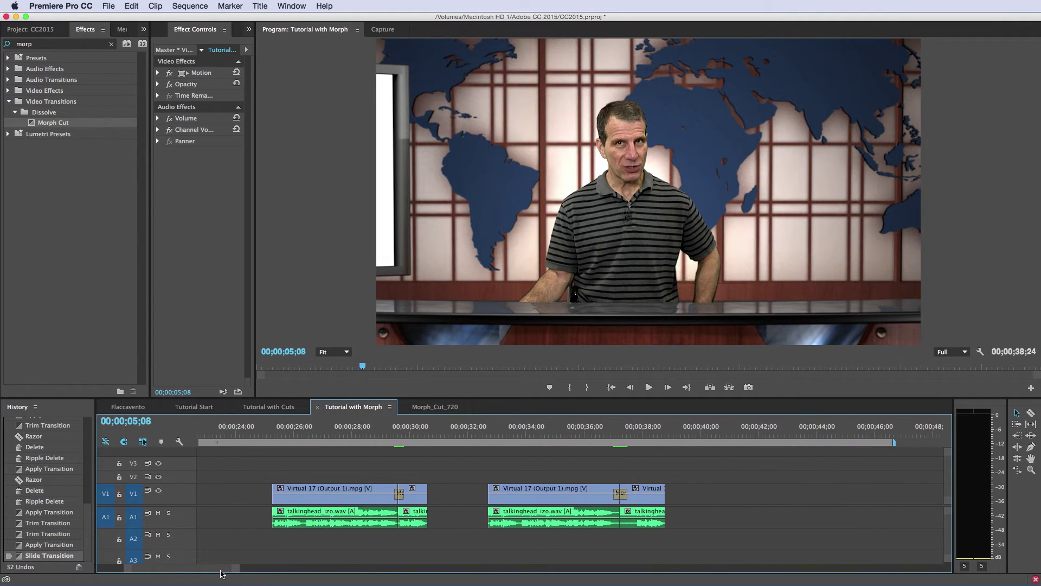
click(599, 432)
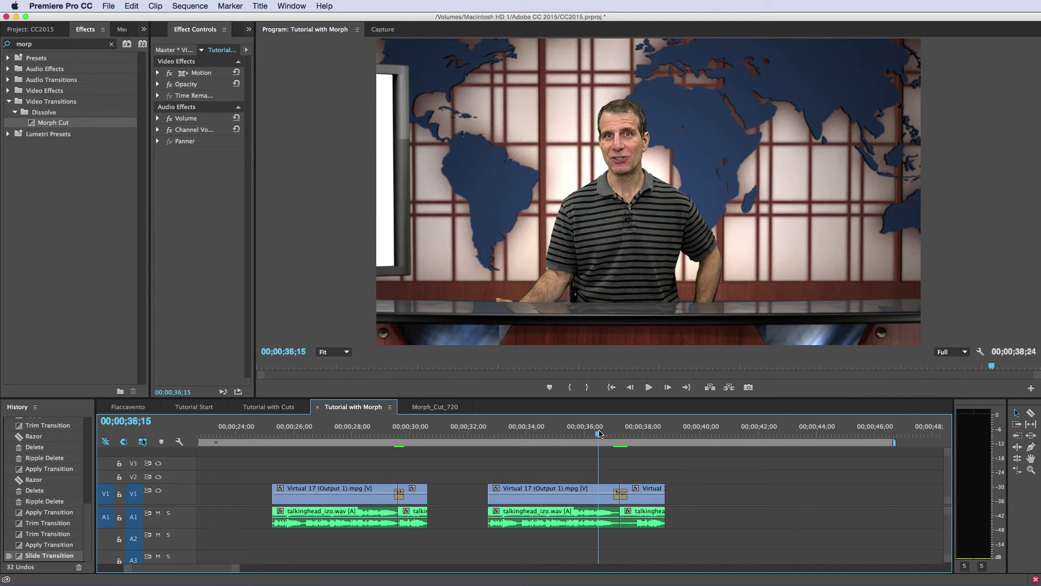
click(475, 391)
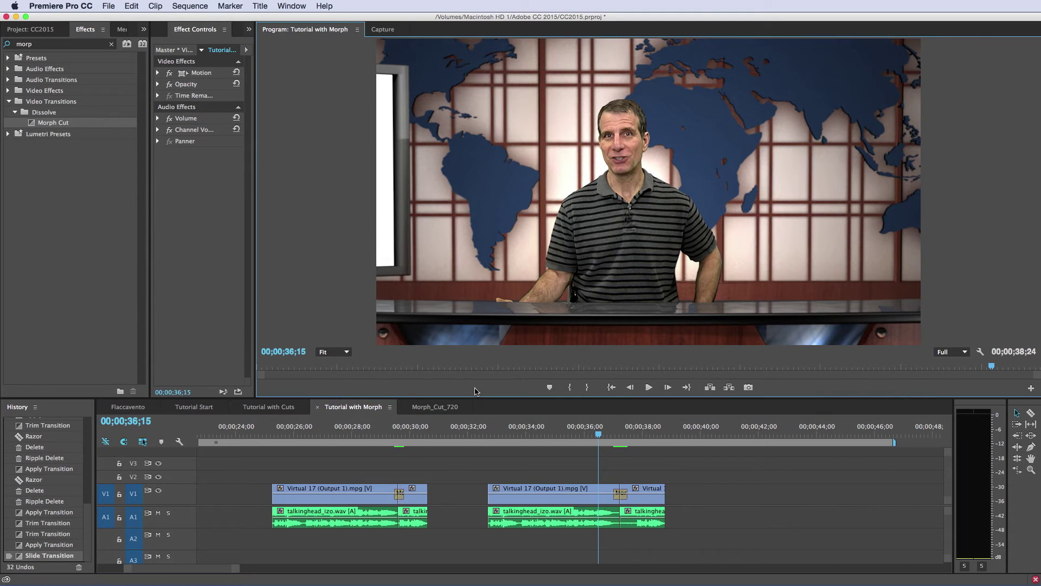
key(grave)
key(space)
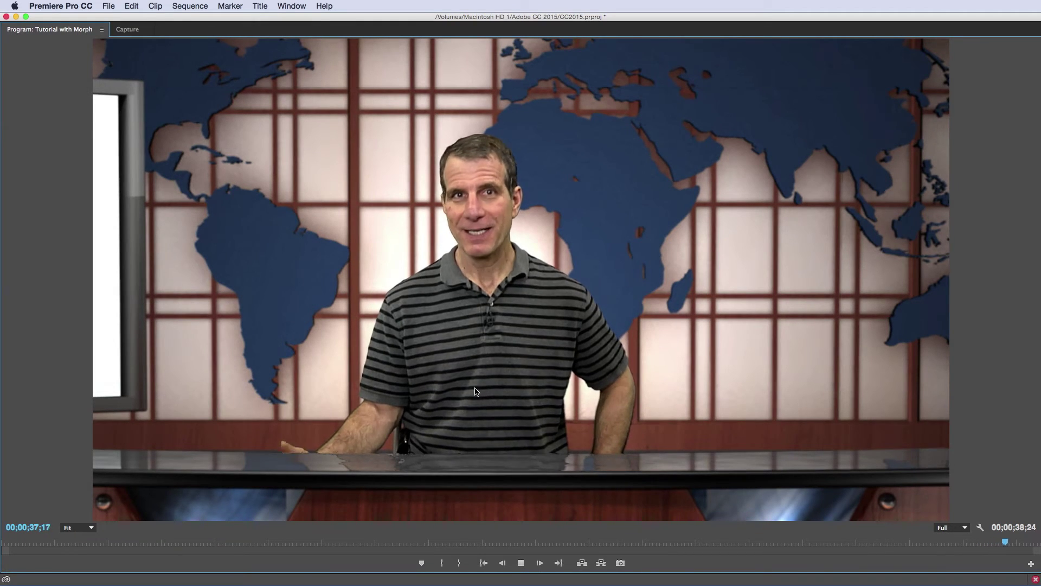
key(space)
key(grave)
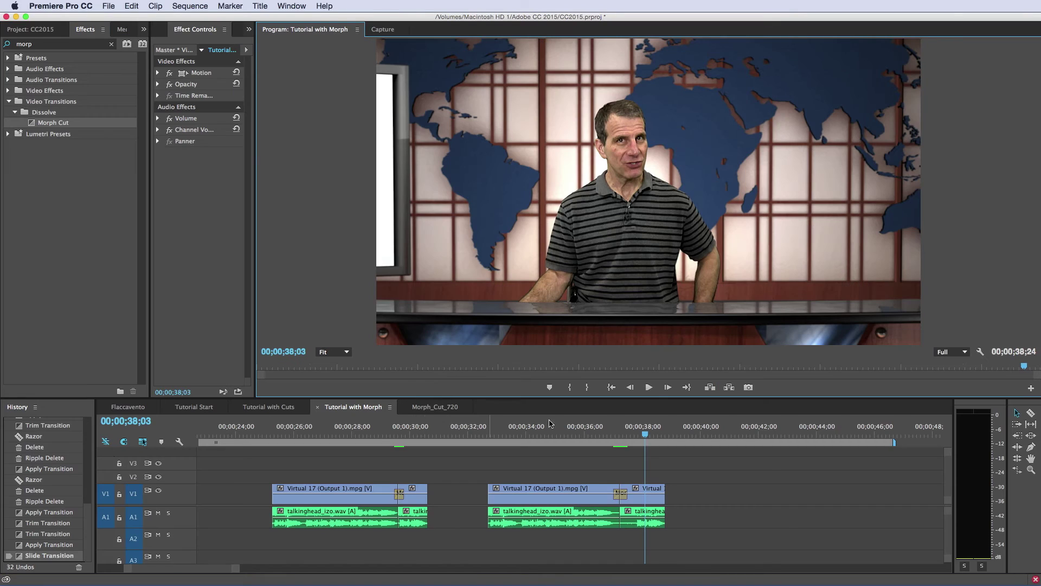
double_click(619, 494)
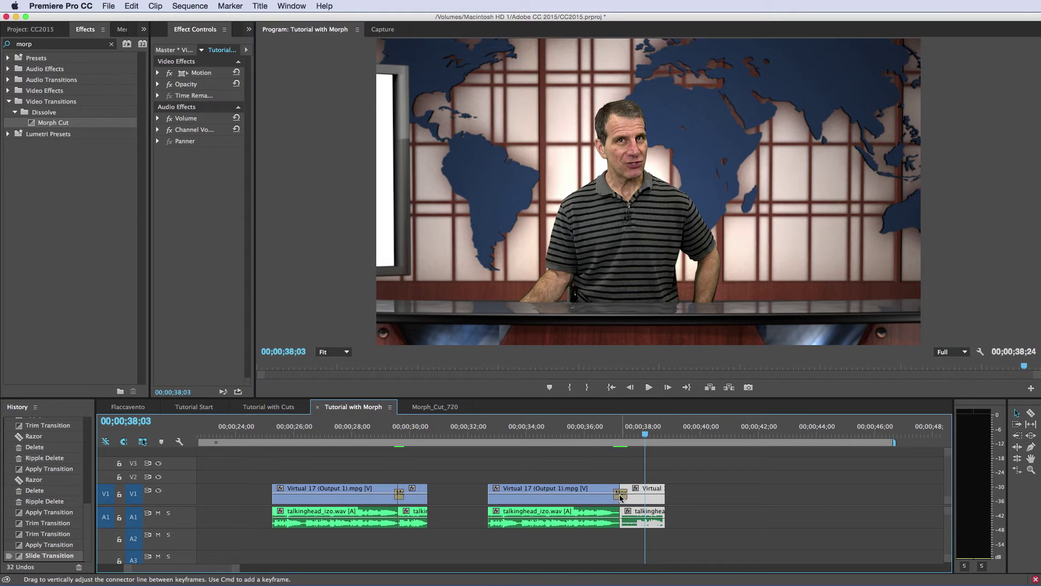
click(567, 312)
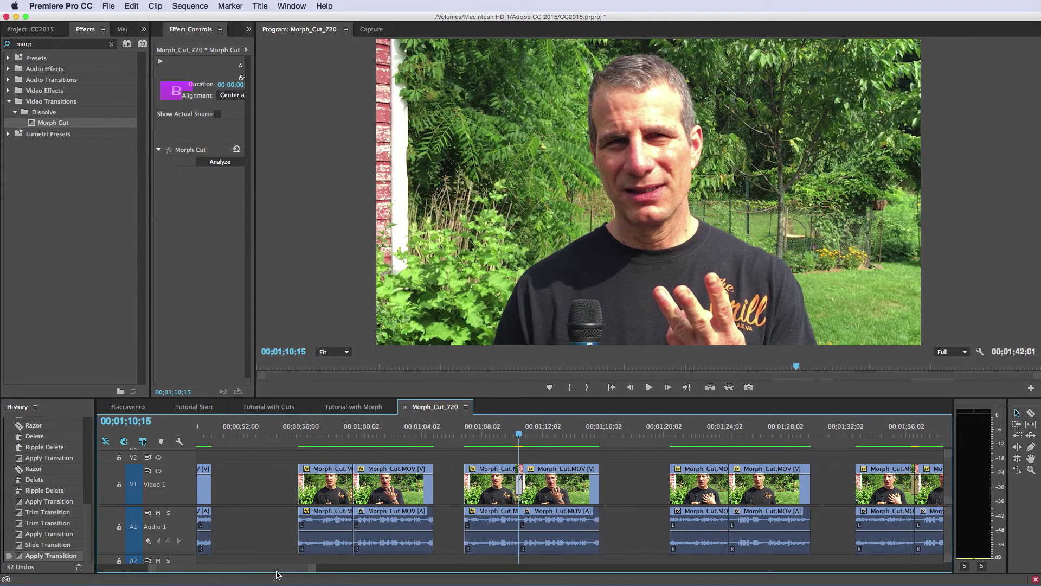
- Return to the start of the sequence and play the first clip pair's edit from about 00;00;02;08, then replay it
drag(277, 569, 213, 571)
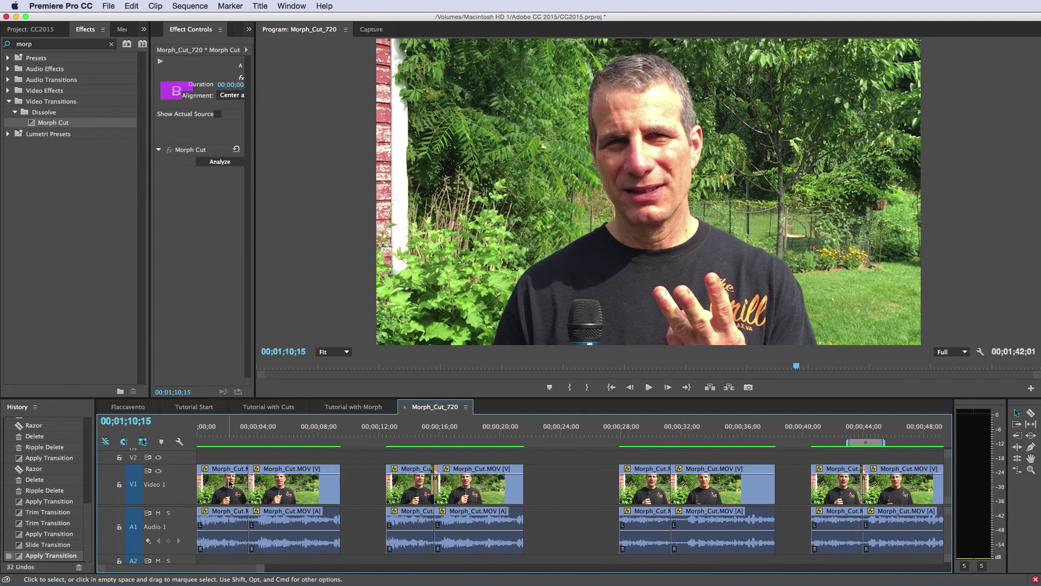
click(233, 431)
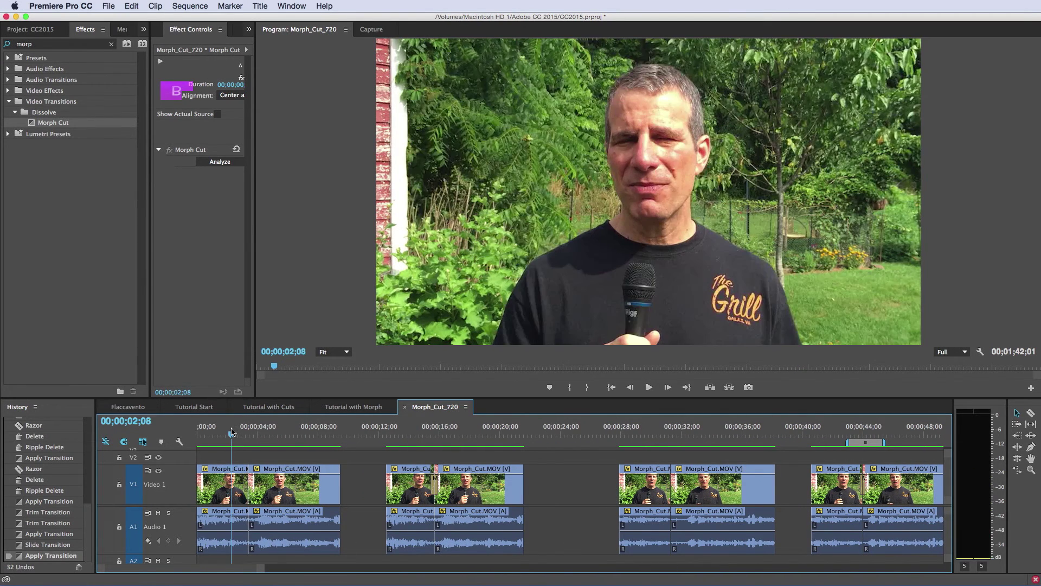
key(space)
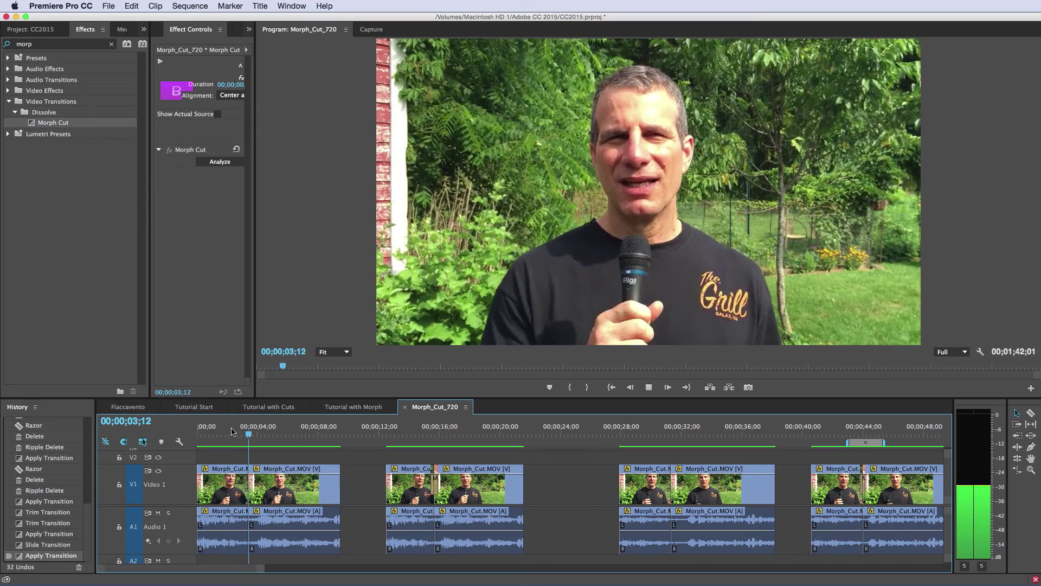
click(229, 432)
key(space)
- Play the second clip pair's Morph Cut from 00;00;14;06 and move the playhead back to 00;00;14;10
click(413, 432)
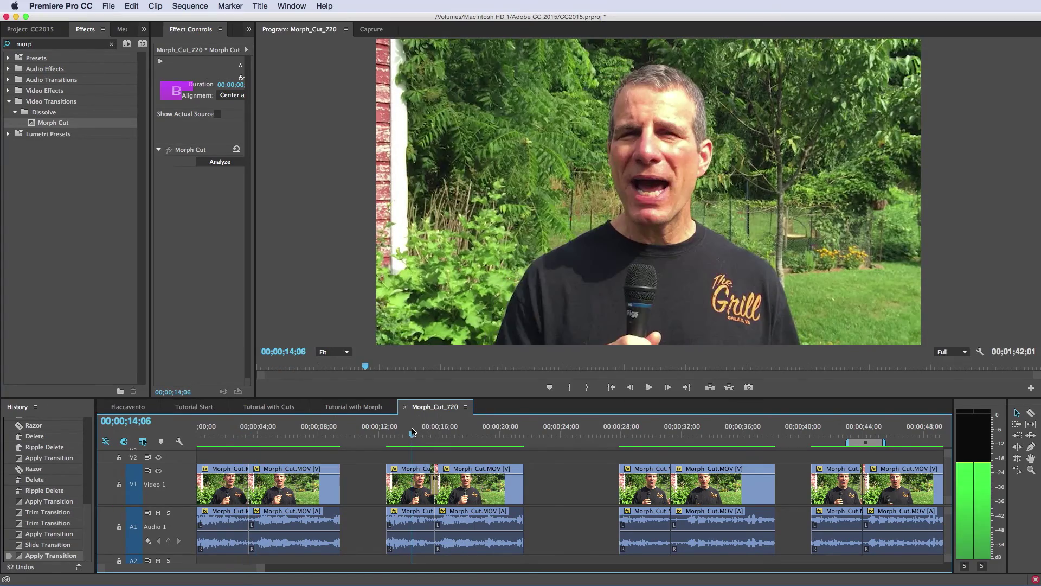
key(space)
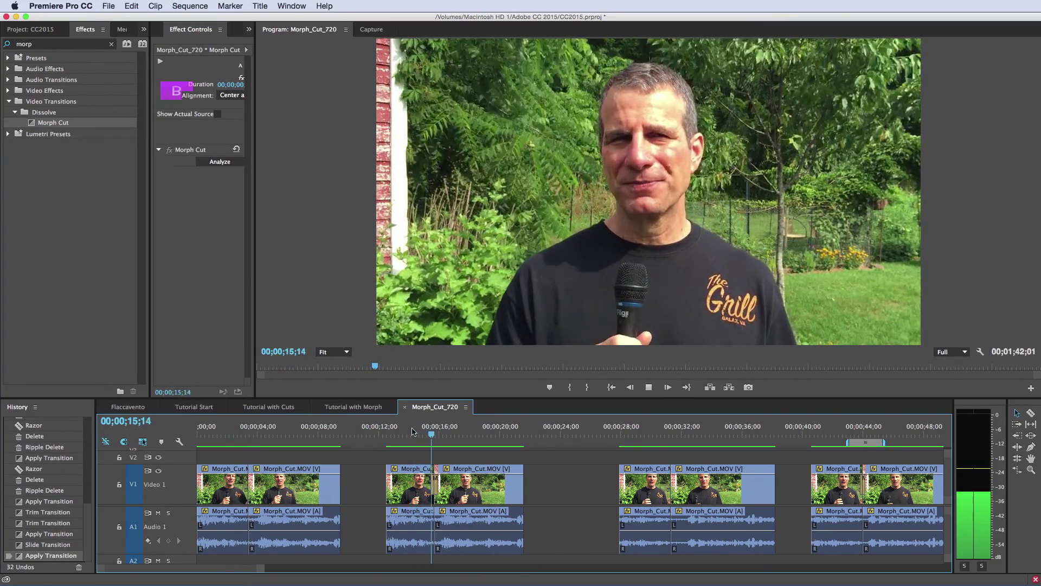
key(space)
click(423, 432)
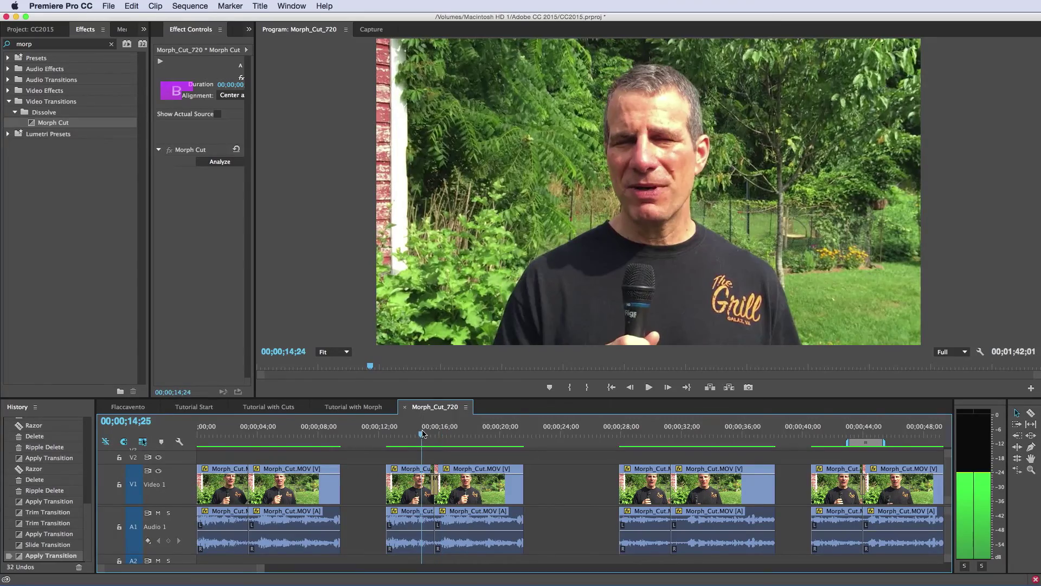
mouse_move(427, 432)
mouse_down()
mouse_move(443, 429)
mouse_move(415, 432)
mouse_up()
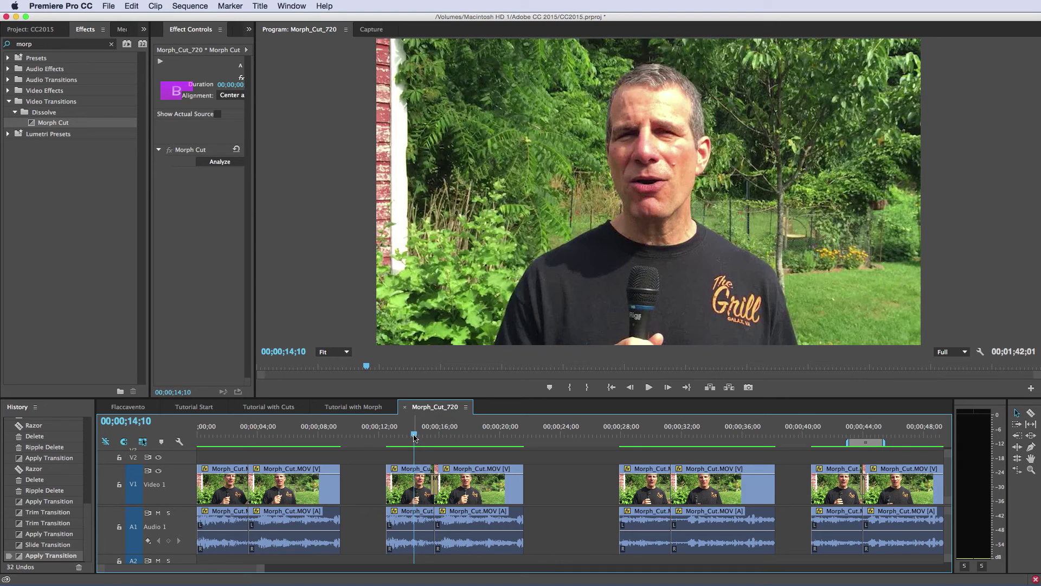
- Replay the first clip pair's plain cut and the second pair's Morph Cut back to back for comparison
click(239, 434)
key(space)
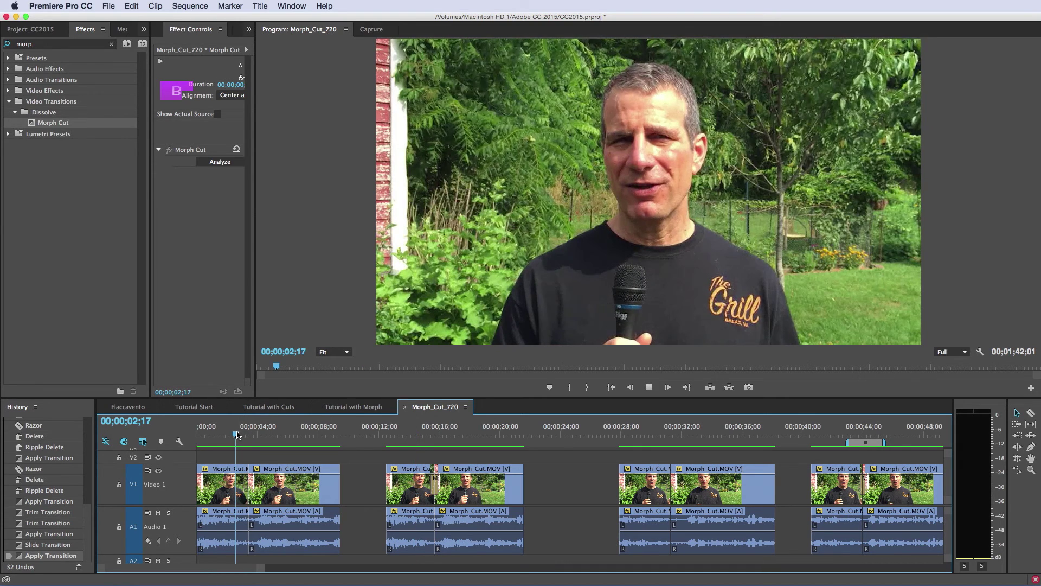
key(space)
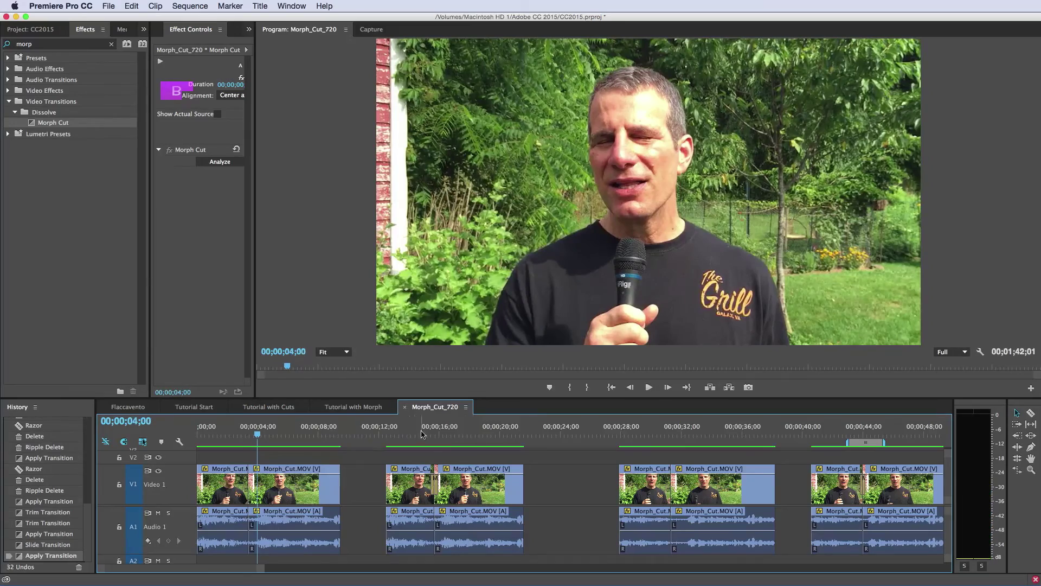
click(416, 435)
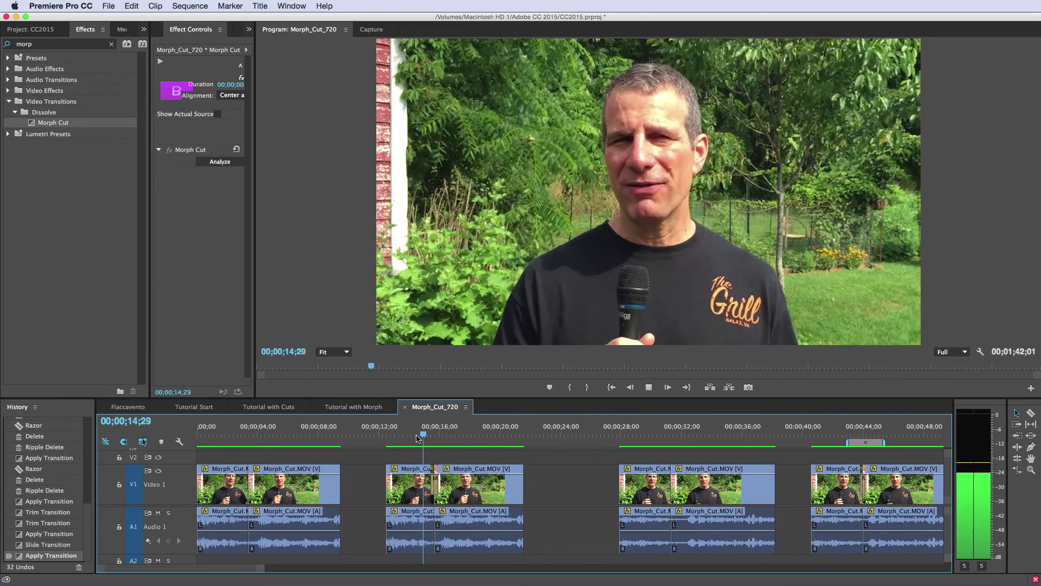
key(space)
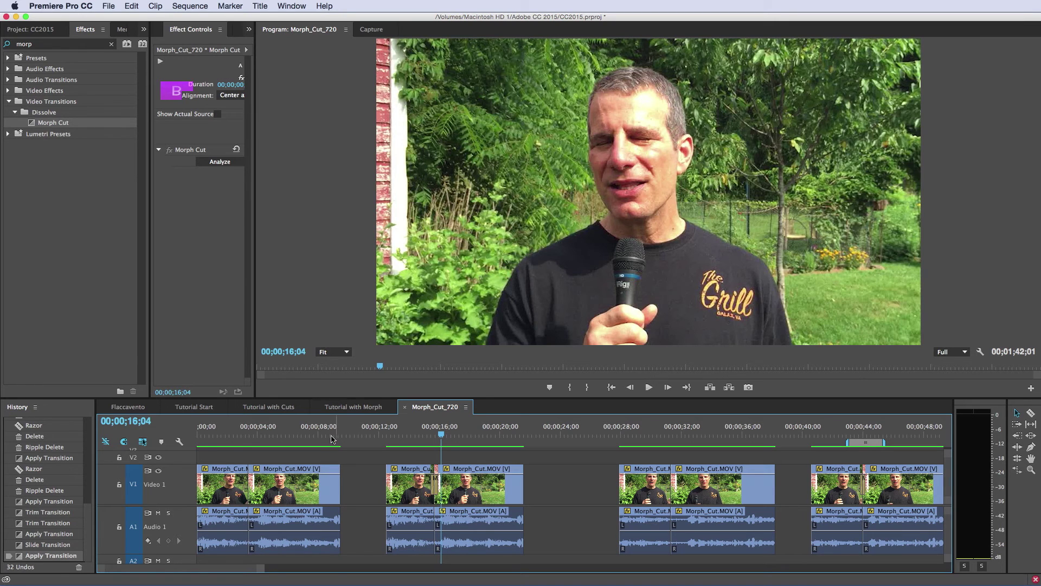
- Play the third clip pair's plain cut, starting shortly after 00;00;30;00
scroll(246, 571, right, 10)
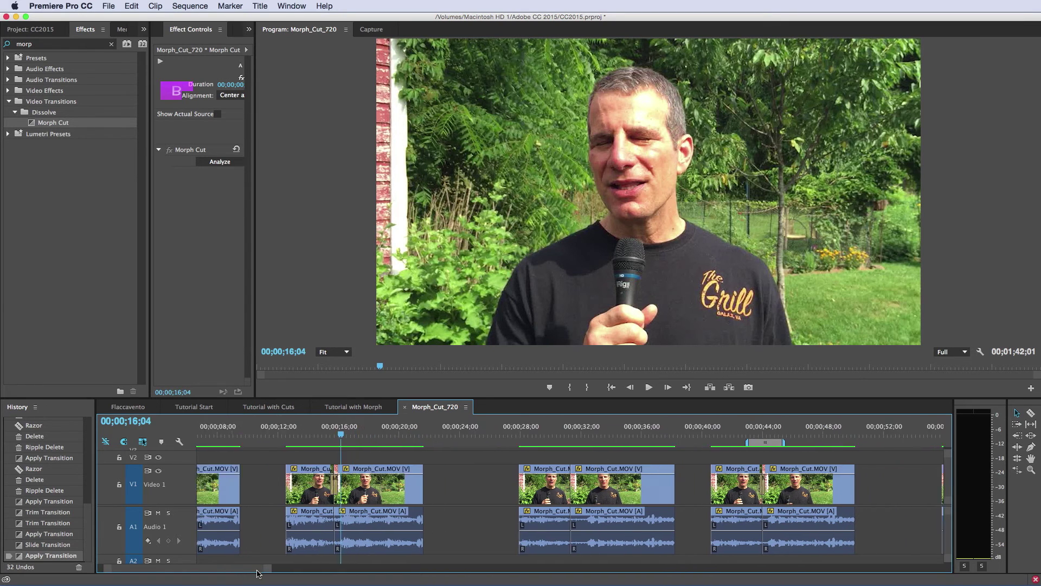
click(310, 431)
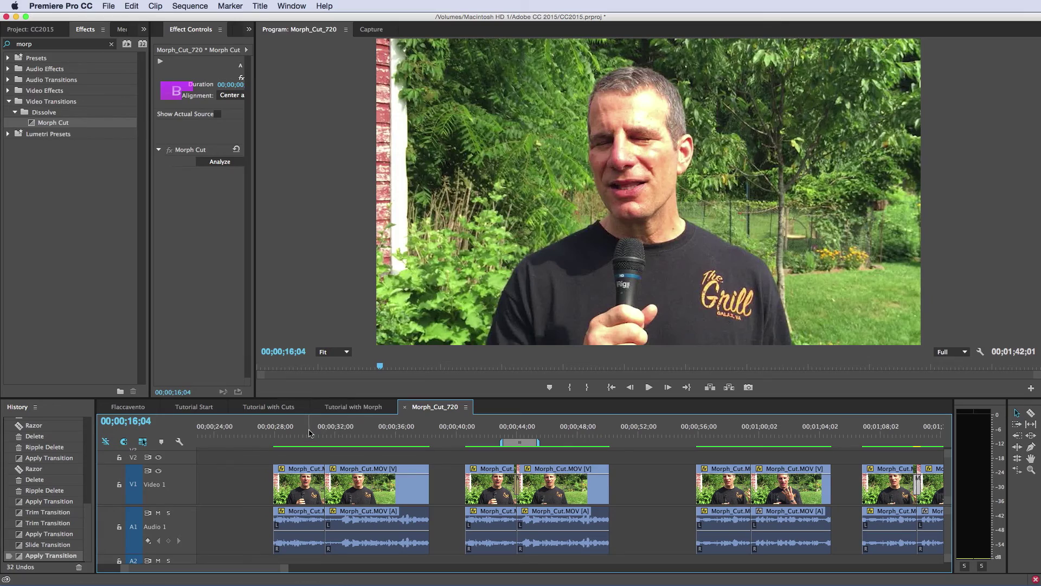
key(space)
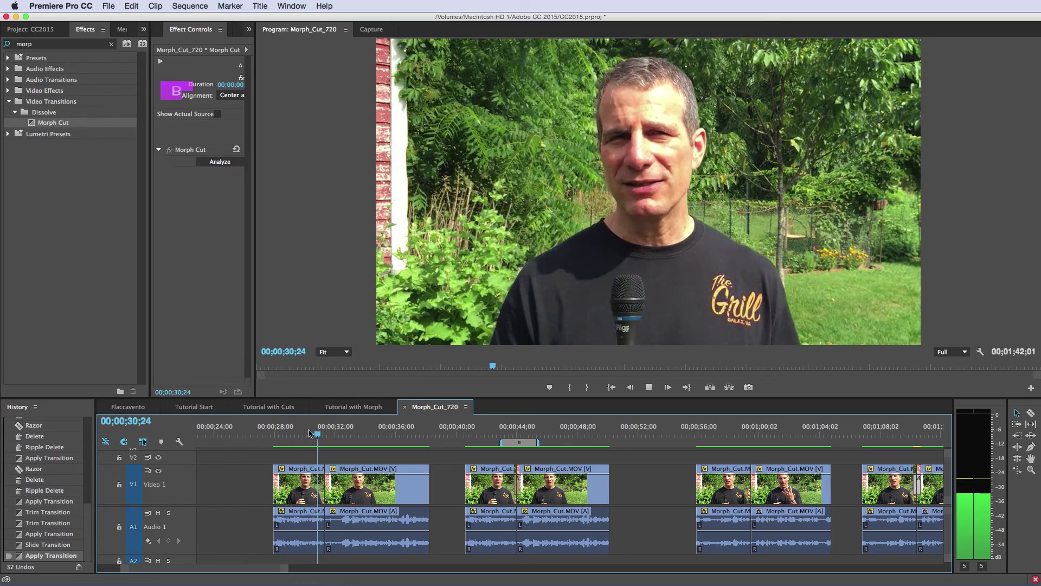
key(space)
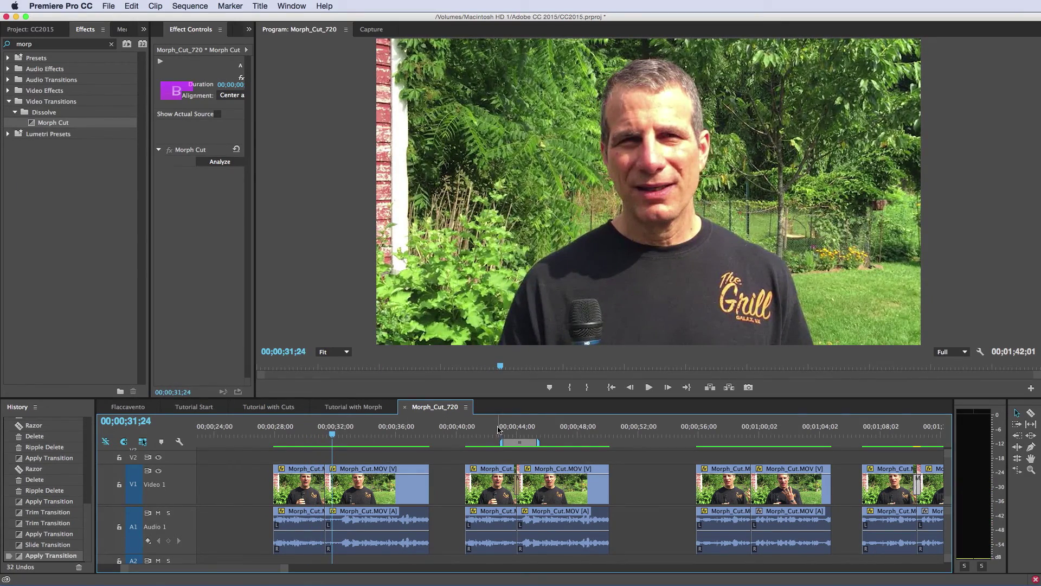
- Play through the fourth clip pair's Morph Cut near 00;00;44;00 and return the playhead to 00;00;42;25
click(495, 428)
key(space)
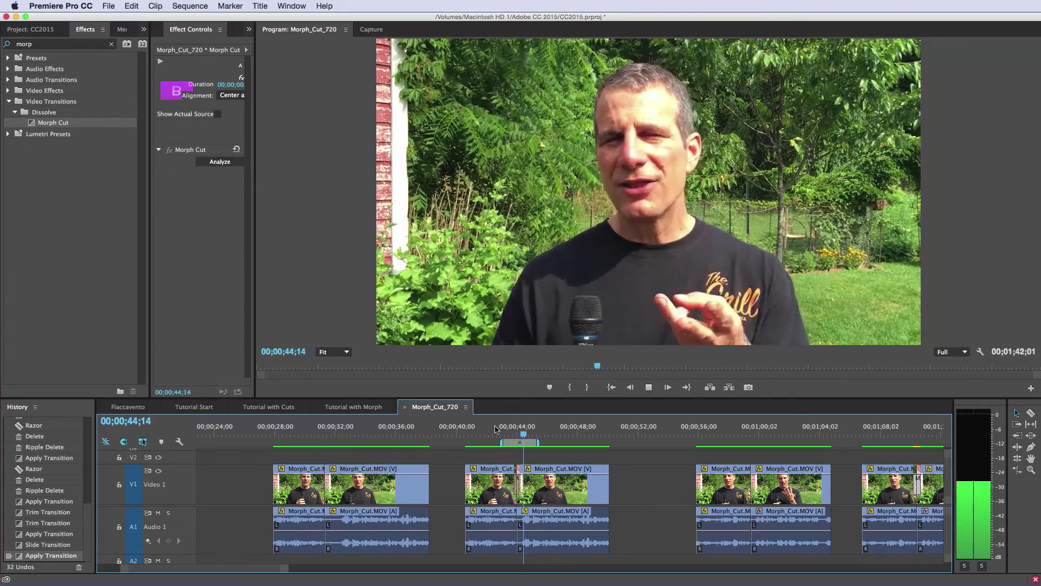
mouse_move(495, 429)
mouse_down()
mouse_move(525, 426)
mouse_move(500, 425)
mouse_up()
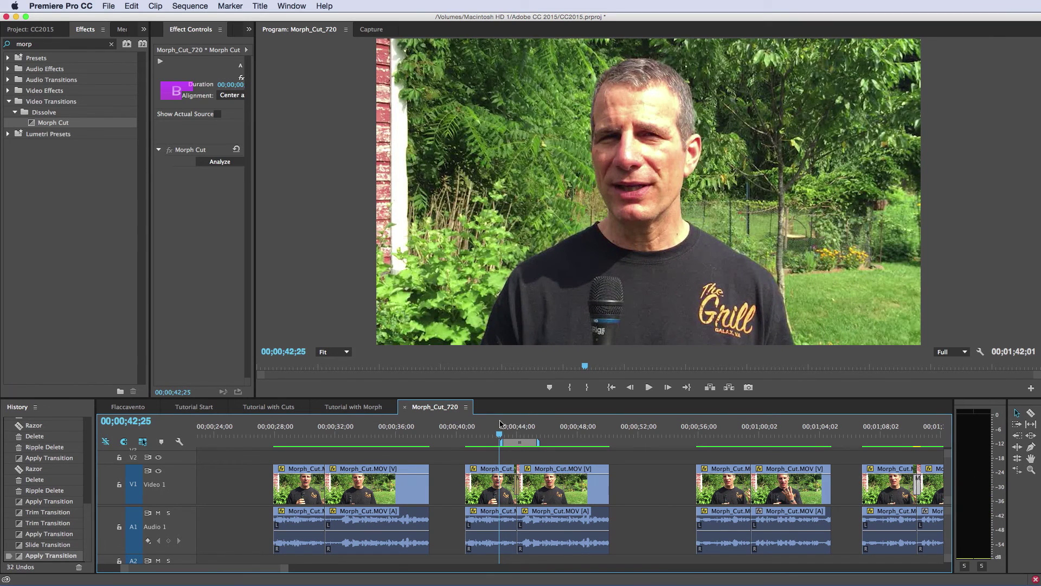